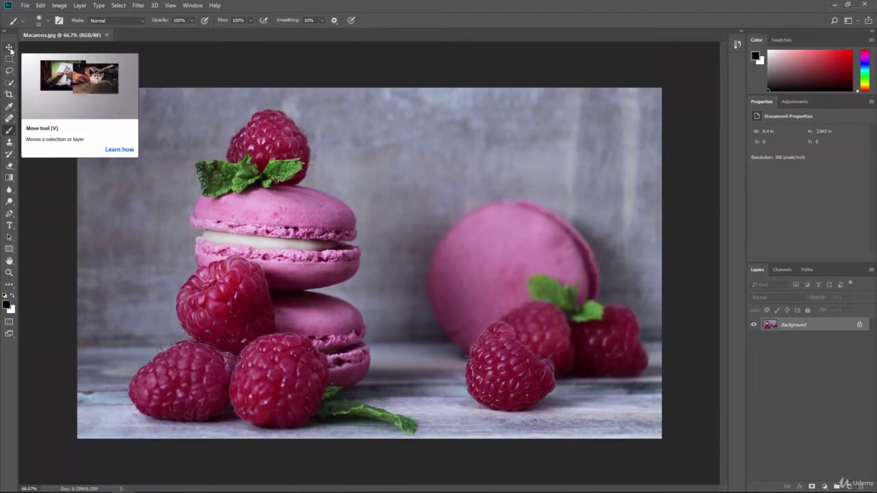
- Try to move the locked Background photo with the Move tool, and decline converting it to a normal layer
{"action": "left_click", "coordinate": [10, 48]}
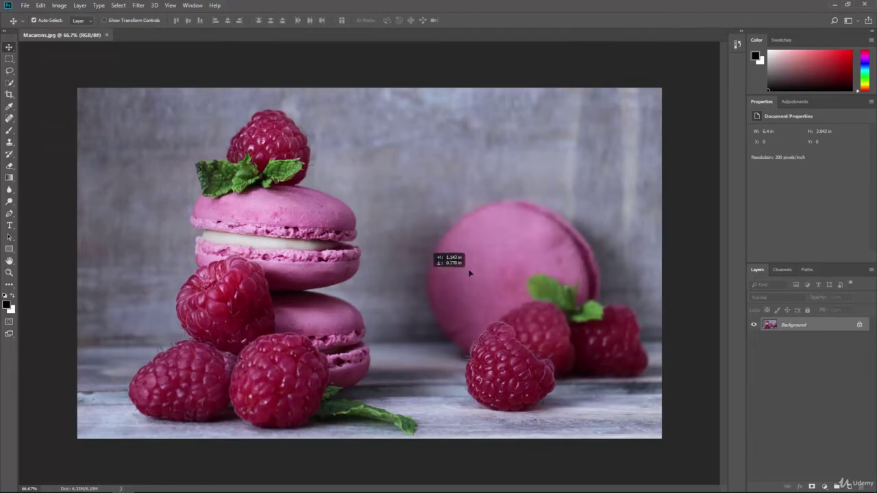
{"action": "left_click_drag", "start_coordinate": [417, 243], "coordinate": [490, 281]}
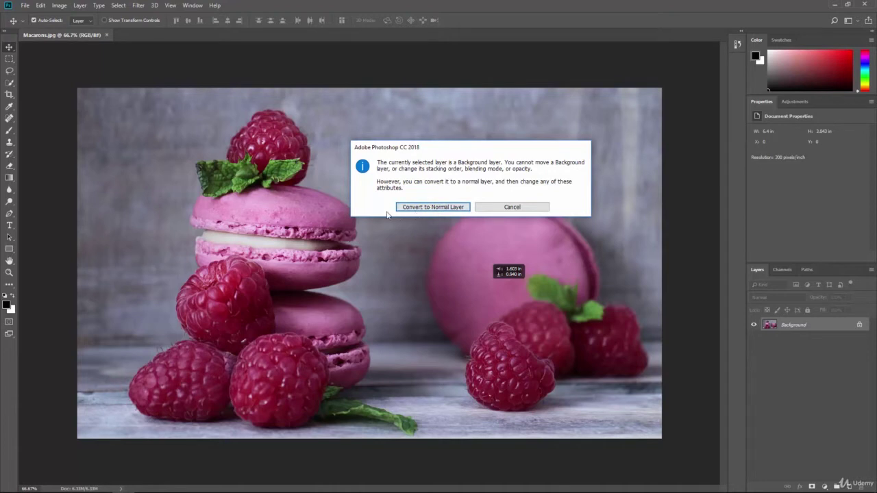
{"action": "left_click", "coordinate": [515, 209]}
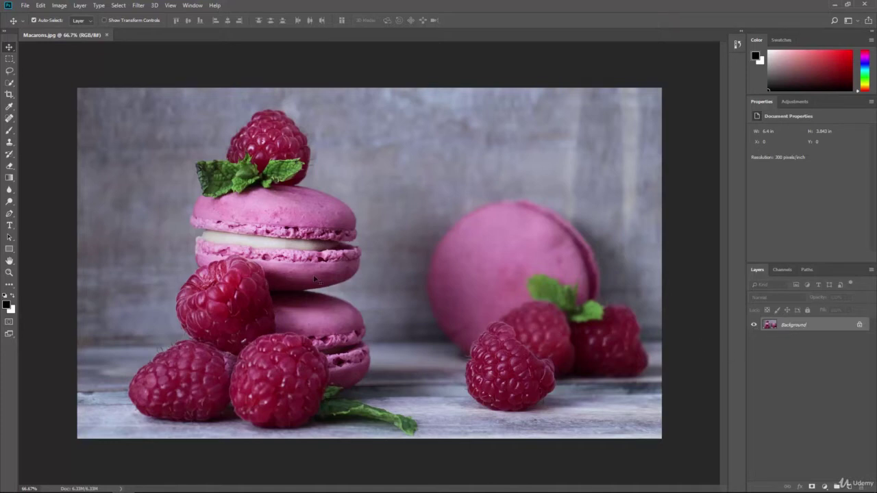
- Add the text "Layers" at 72 pt in black on the blank wall area above the blurred macaron
{"action": "left_click", "coordinate": [9, 227]}
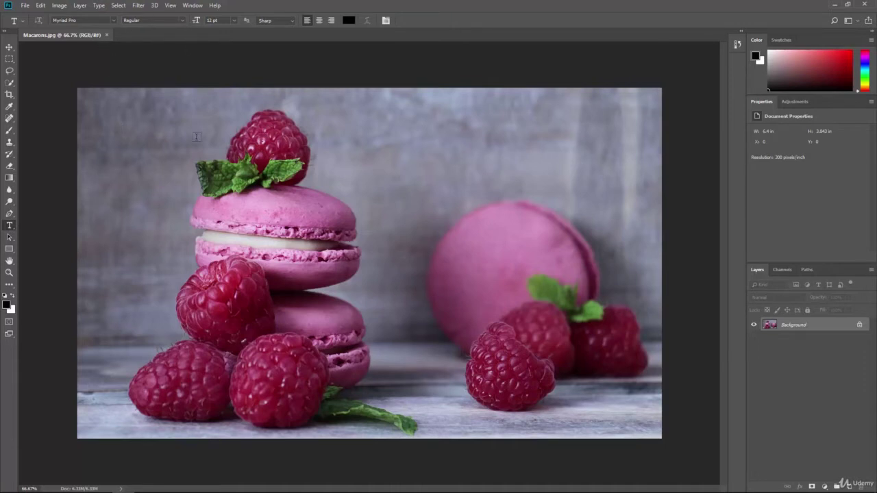
{"action": "left_click", "coordinate": [235, 19]}
{"action": "left_click", "coordinate": [229, 136]}
{"action": "left_click", "coordinate": [360, 152]}
{"action": "type", "text": "L"}
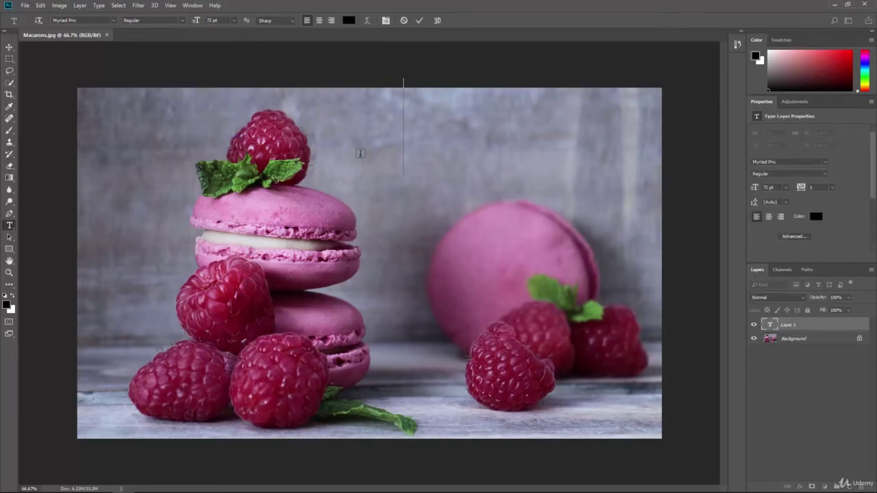
{"action": "type", "text": "ayers"}
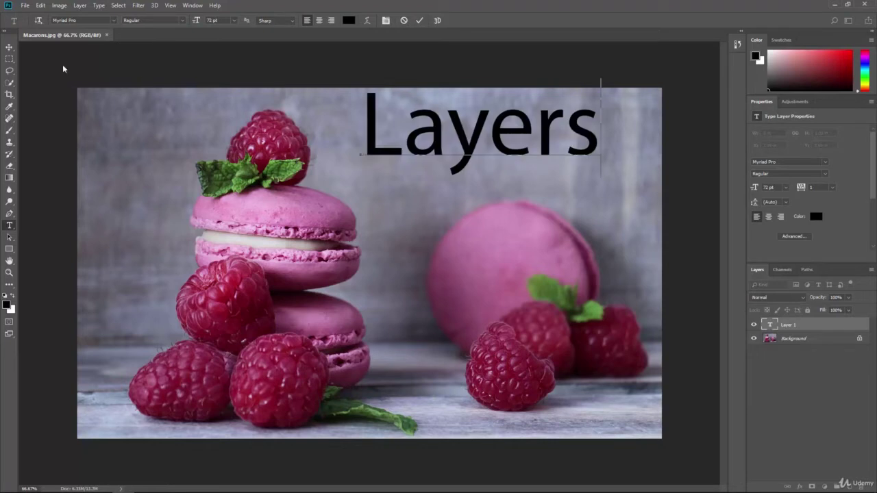
- Move the "Layers" text slightly down and to the right on the photo, and hide and reshow its layer
{"action": "left_click", "coordinate": [10, 46]}
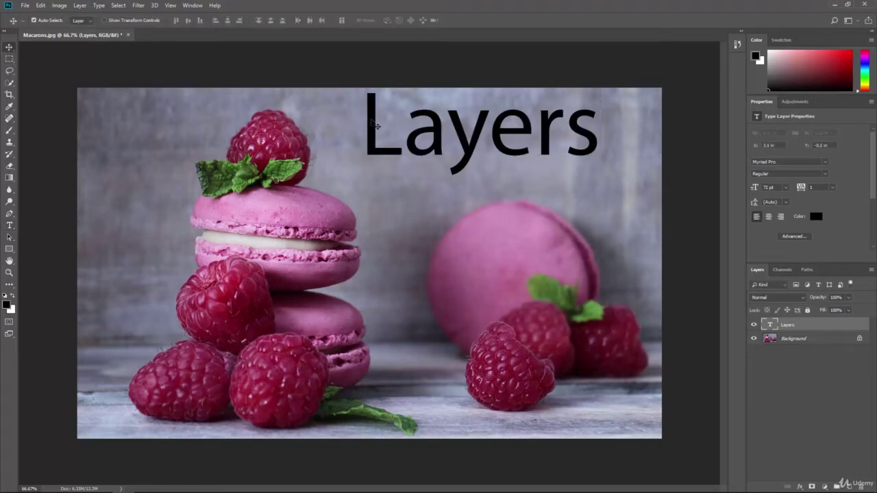
{"action": "left_click_drag", "start_coordinate": [369, 122], "coordinate": [376, 137]}
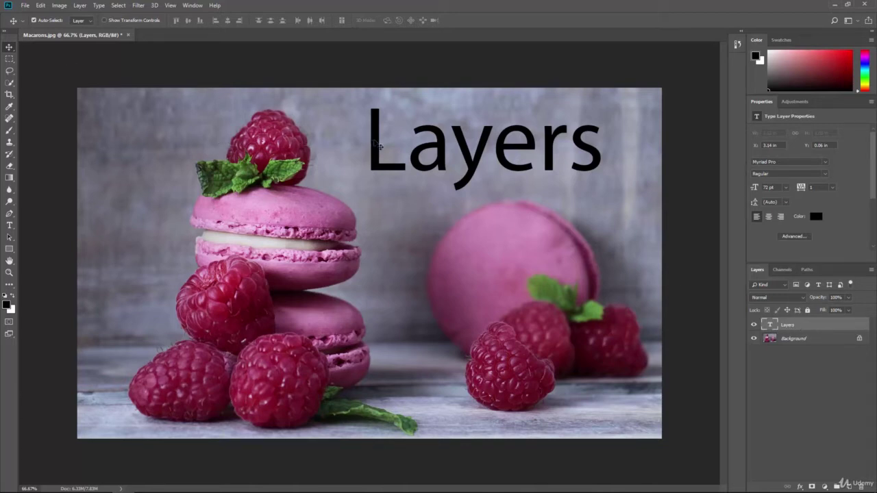
{"action": "mouse_move", "coordinate": [374, 141]}
{"action": "left_mouse_down"}
{"action": "mouse_move", "coordinate": [374, 161]}
{"action": "mouse_move", "coordinate": [238, 193]}
{"action": "mouse_move", "coordinate": [209, 232]}
{"action": "mouse_move", "coordinate": [300, 144]}
{"action": "mouse_move", "coordinate": [379, 133]}
{"action": "mouse_move", "coordinate": [389, 144]}
{"action": "mouse_move", "coordinate": [382, 144]}
{"action": "left_mouse_up"}
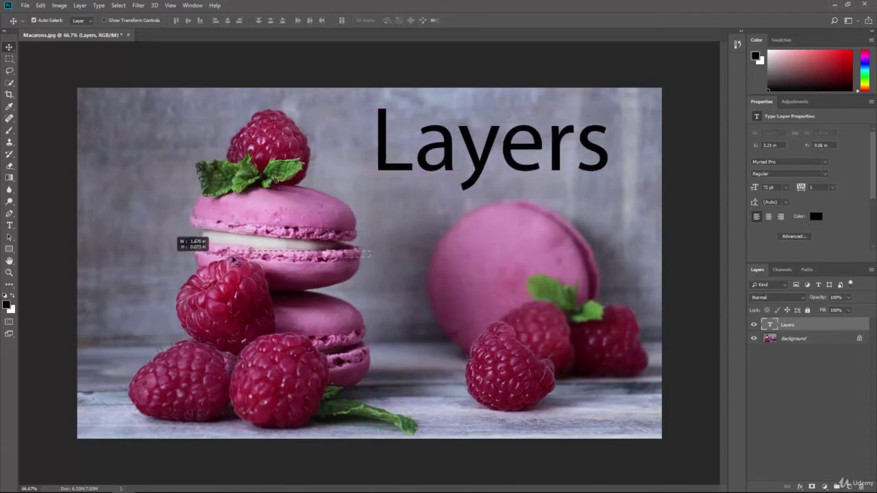
{"action": "left_click", "coordinate": [327, 226]}
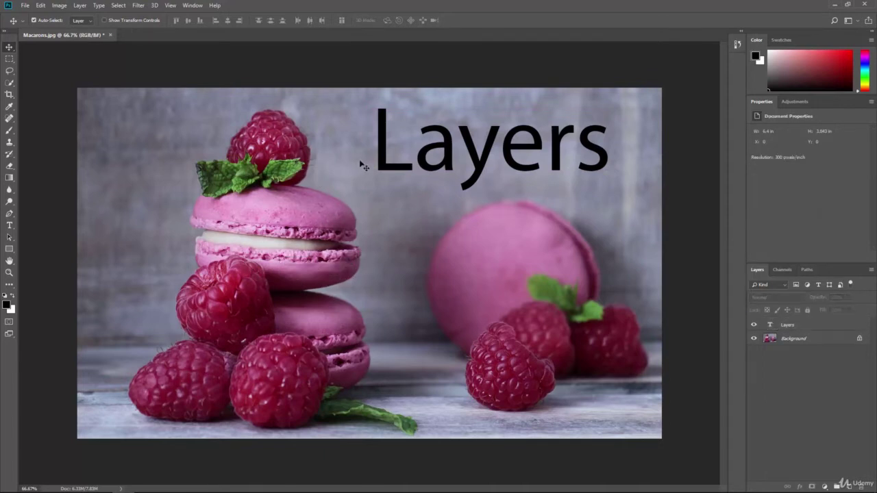
{"action": "mouse_move", "coordinate": [389, 171]}
{"action": "left_mouse_down"}
{"action": "mouse_move", "coordinate": [383, 180]}
{"action": "mouse_move", "coordinate": [378, 172]}
{"action": "mouse_move", "coordinate": [401, 175]}
{"action": "mouse_move", "coordinate": [398, 166]}
{"action": "left_mouse_up"}
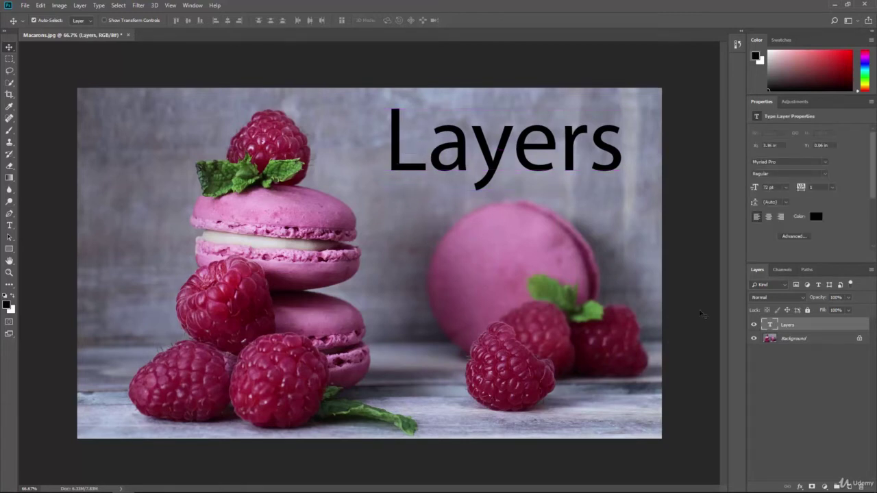
{"action": "left_click", "coordinate": [755, 326]}
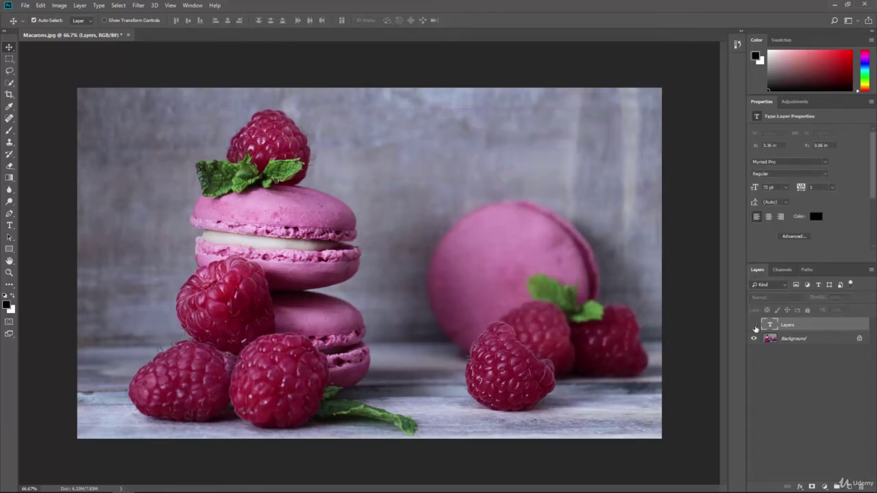
{"action": "left_click", "coordinate": [754, 326]}
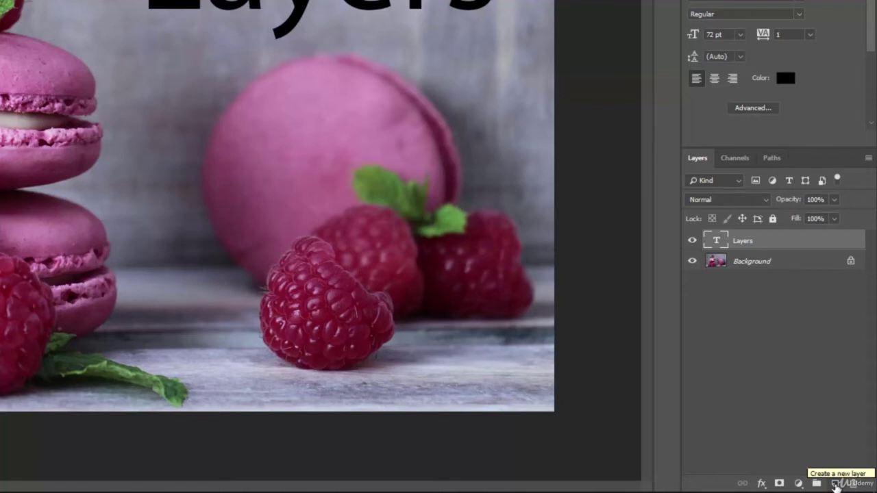
- Create a new layer above the text and brush a black squiggle beside the macaron stack
{"action": "left_click", "coordinate": [835, 485]}
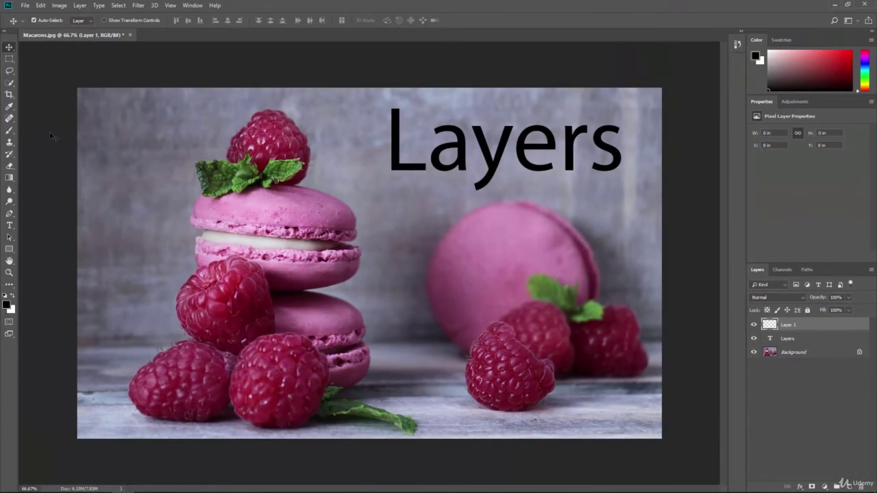
{"action": "left_click", "coordinate": [9, 133]}
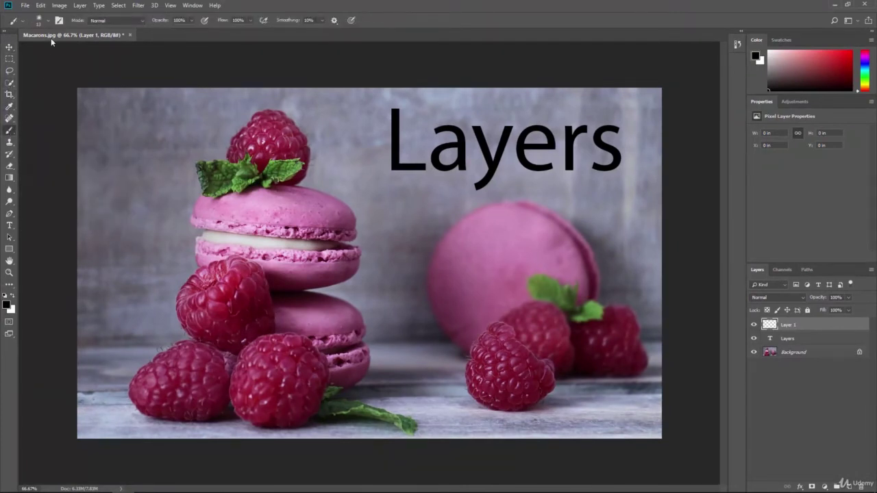
{"action": "mouse_move", "coordinate": [99, 141]}
{"action": "left_mouse_down"}
{"action": "mouse_move", "coordinate": [121, 133]}
{"action": "mouse_move", "coordinate": [129, 161]}
{"action": "mouse_move", "coordinate": [155, 179]}
{"action": "mouse_move", "coordinate": [141, 195]}
{"action": "mouse_move", "coordinate": [184, 228]}
{"action": "mouse_move", "coordinate": [160, 247]}
{"action": "left_mouse_up"}
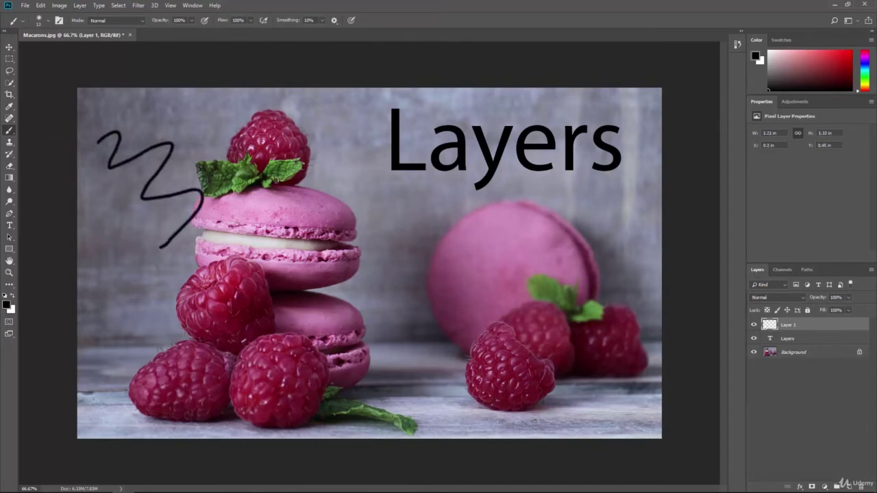
- Hide and reshow Layer 1 and the Layers text layer one after the other to compare their contents
{"action": "left_click", "coordinate": [754, 325]}
{"action": "left_click", "coordinate": [754, 325]}
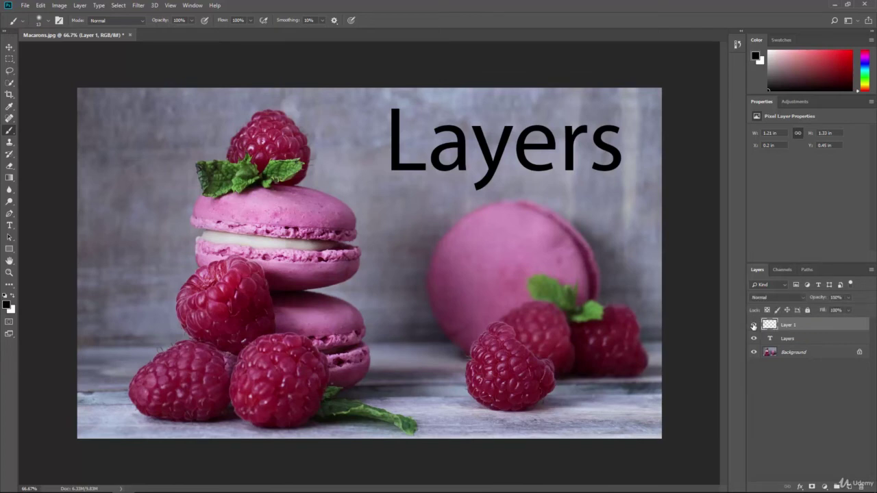
{"action": "left_click", "coordinate": [790, 340]}
{"action": "left_click", "coordinate": [754, 339]}
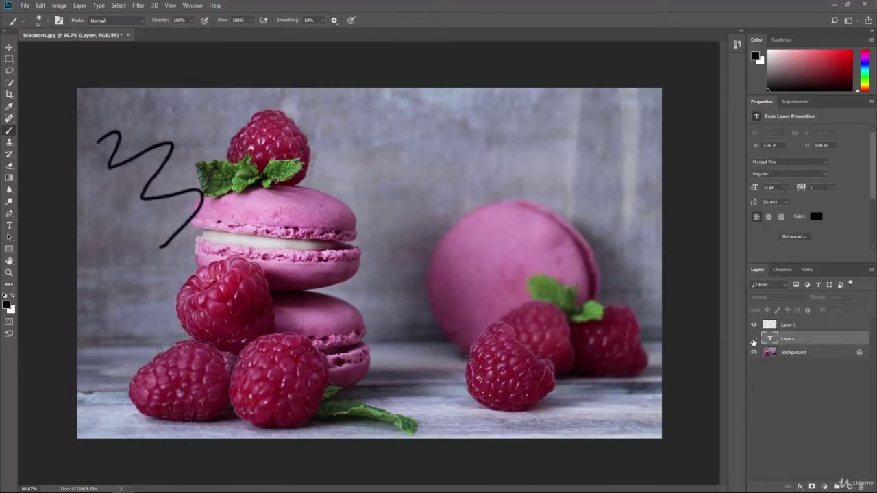
{"action": "left_click", "coordinate": [753, 340]}
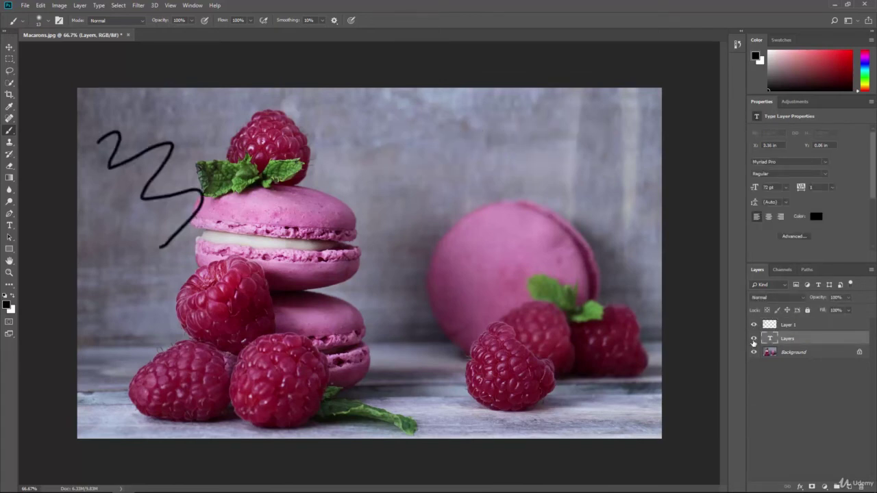
- Move the squiggle on Layer 1 across the photo so that it overlaps the "Layers" text
{"action": "left_click", "coordinate": [790, 326]}
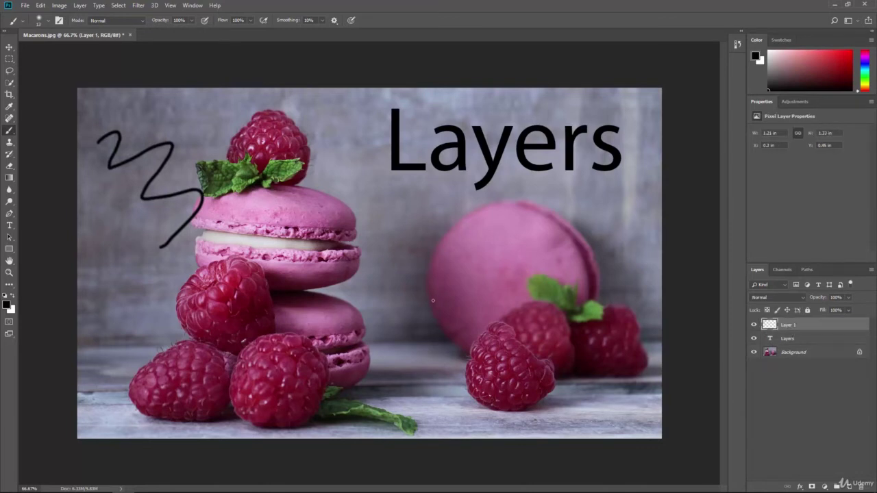
{"action": "left_click", "coordinate": [9, 46]}
{"action": "mouse_move", "coordinate": [146, 165]}
{"action": "left_mouse_down"}
{"action": "mouse_move", "coordinate": [337, 172]}
{"action": "mouse_move", "coordinate": [427, 148]}
{"action": "mouse_move", "coordinate": [525, 143]}
{"action": "left_mouse_up"}
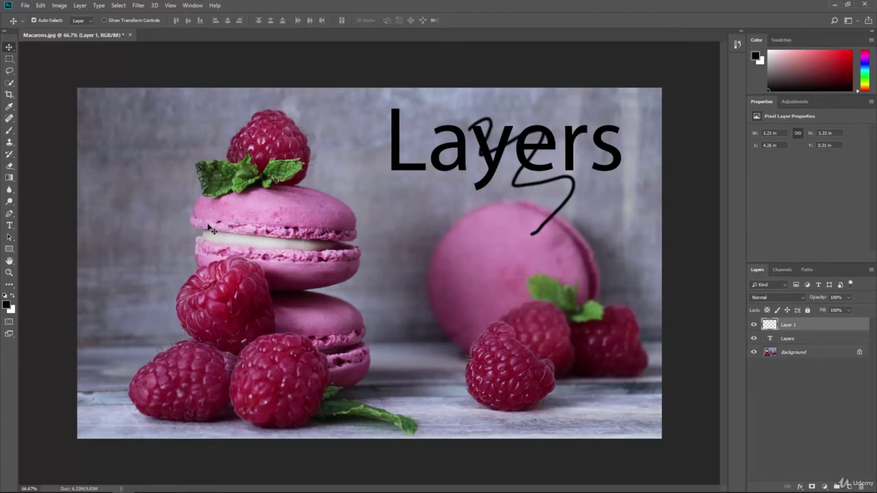
- Change the color of the "Layers" text to bright red
{"action": "left_click", "coordinate": [790, 341]}
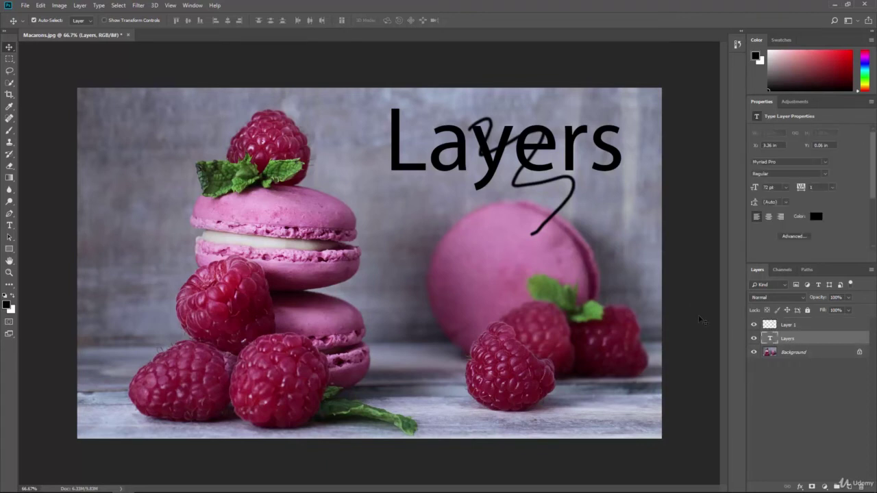
{"action": "left_click", "coordinate": [850, 50]}
{"action": "left_click", "coordinate": [817, 217]}
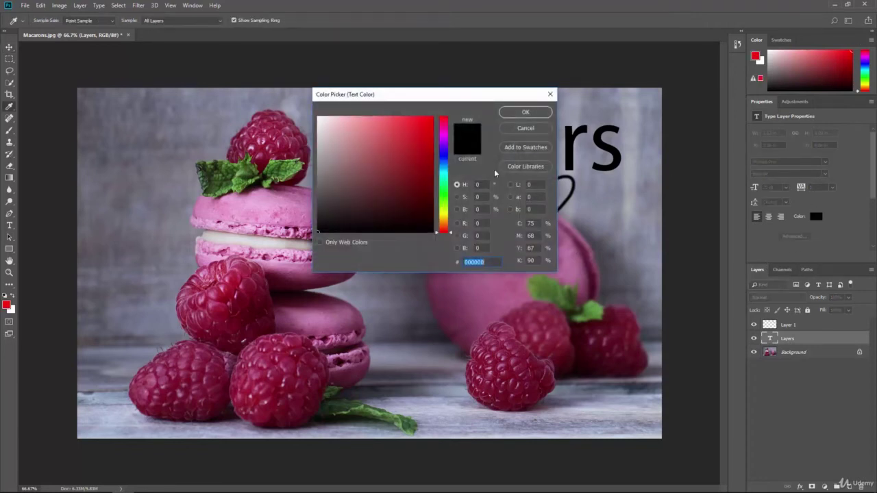
{"action": "left_click_drag", "start_coordinate": [432, 139], "coordinate": [459, 118]}
{"action": "left_click", "coordinate": [525, 112]}
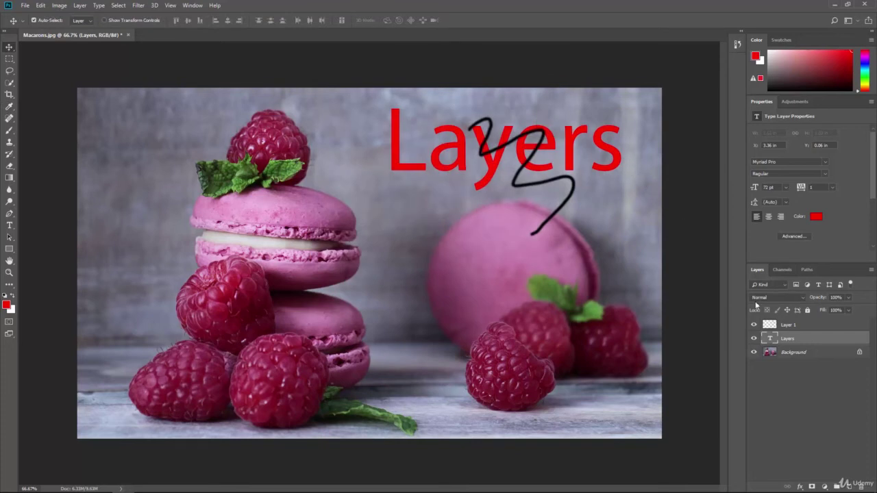
- Place Layer 1 beneath the Layers text layer in the layer stack
{"action": "left_click", "coordinate": [792, 327]}
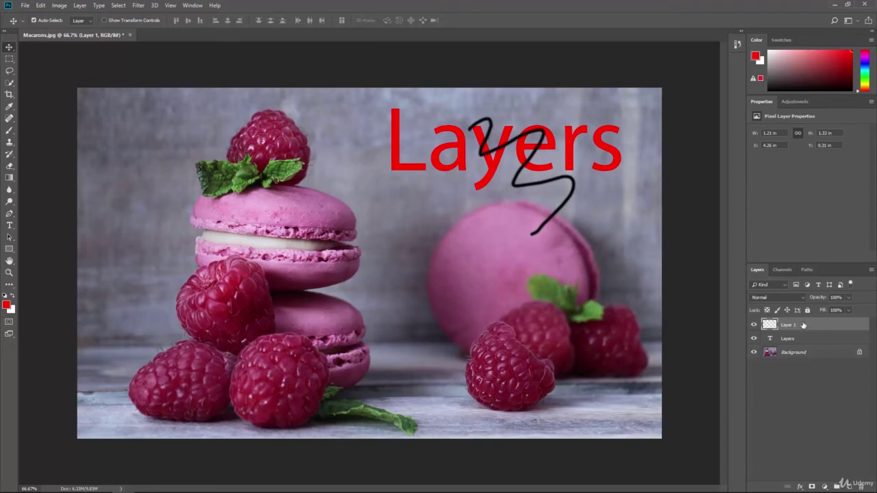
{"action": "left_click_drag", "start_coordinate": [800, 326], "coordinate": [801, 344]}
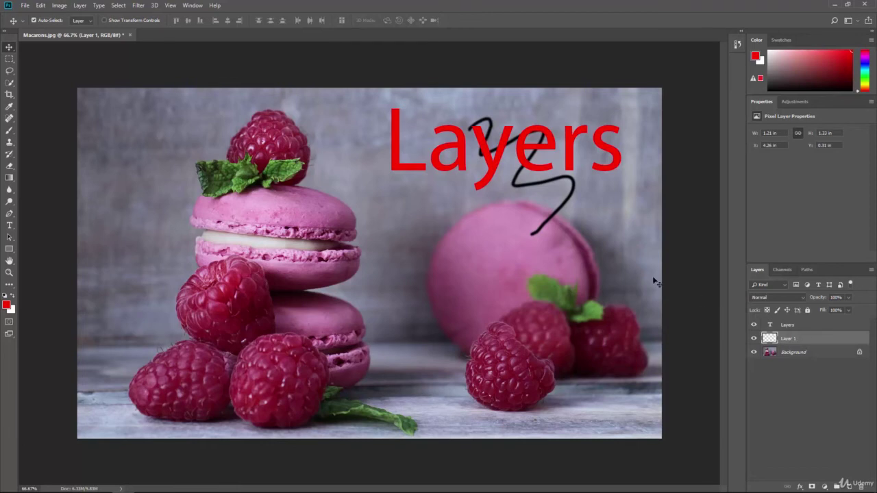
- Convert the locked Background into a normal layer named "Background"
{"action": "double_click", "coordinate": [800, 354]}
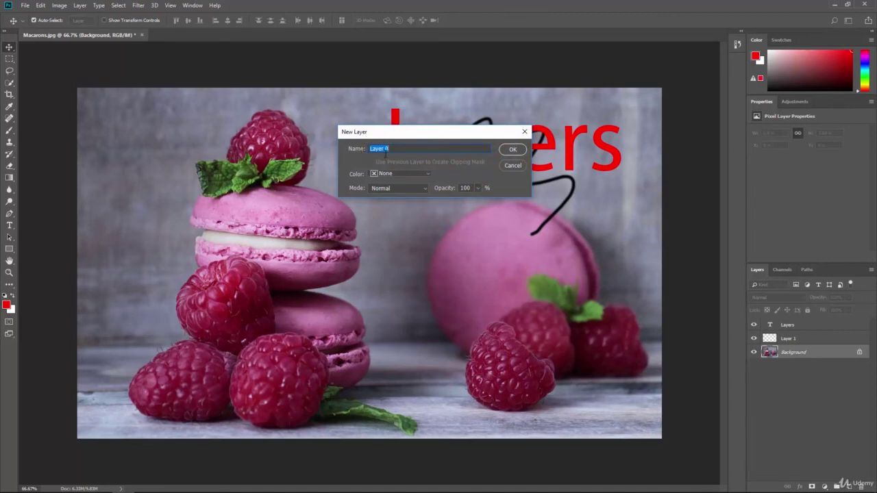
{"action": "type", "text": "Background"}
{"action": "key", "text": "Return"}
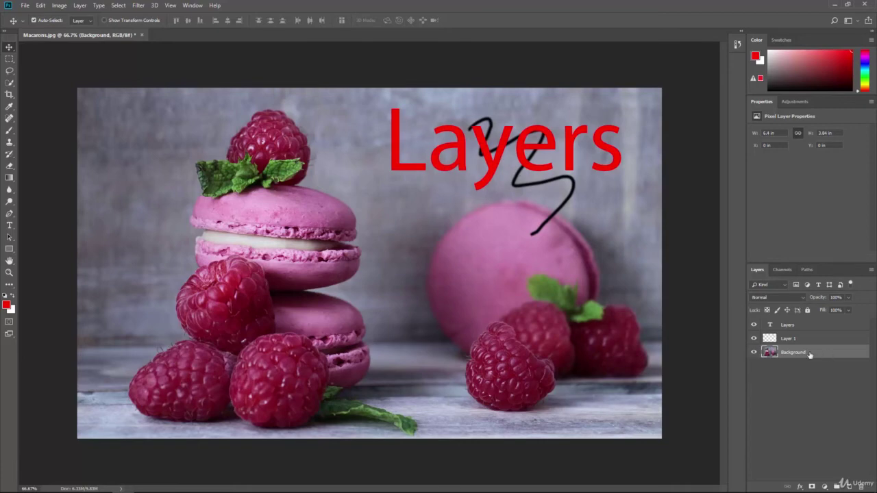
- Hide and reshow the Background layer, and move it to the top of the layer stack and back to the bottom
{"action": "left_click", "coordinate": [754, 353]}
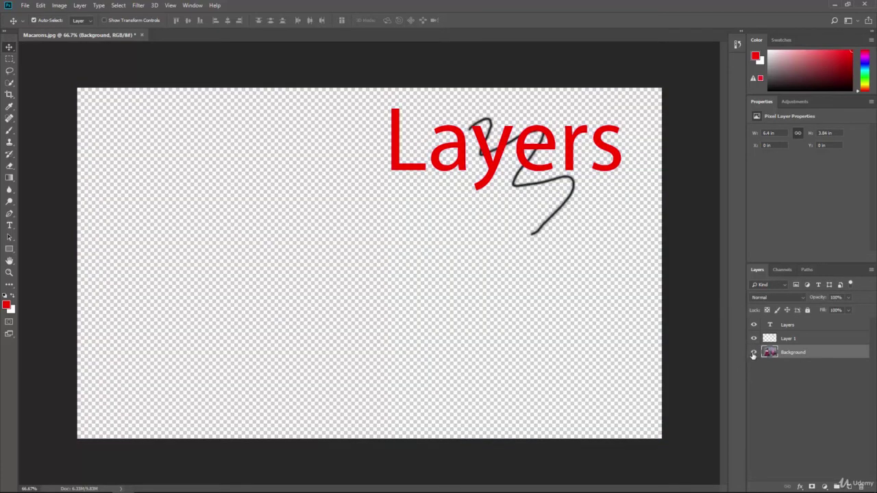
{"action": "left_click", "coordinate": [754, 353]}
{"action": "mouse_move", "coordinate": [798, 355]}
{"action": "left_mouse_down"}
{"action": "mouse_move", "coordinate": [793, 321]}
{"action": "mouse_move", "coordinate": [786, 326]}
{"action": "left_mouse_up"}
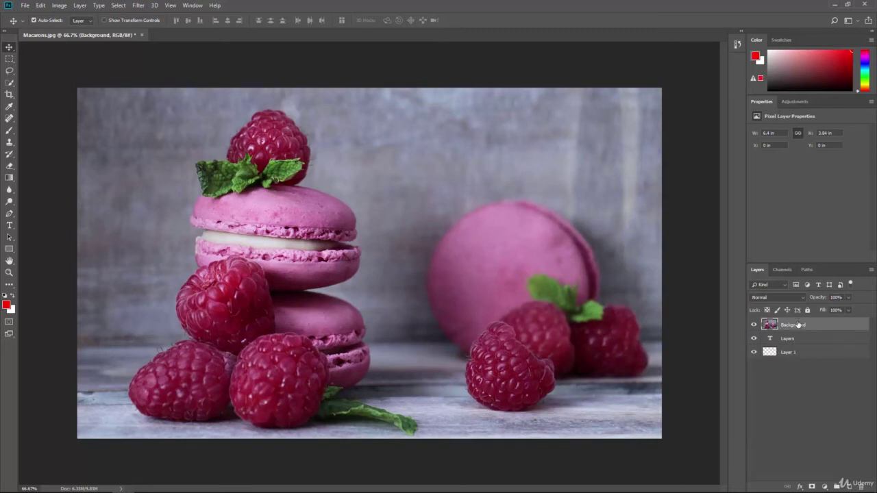
{"action": "left_click_drag", "start_coordinate": [797, 325], "coordinate": [802, 360]}
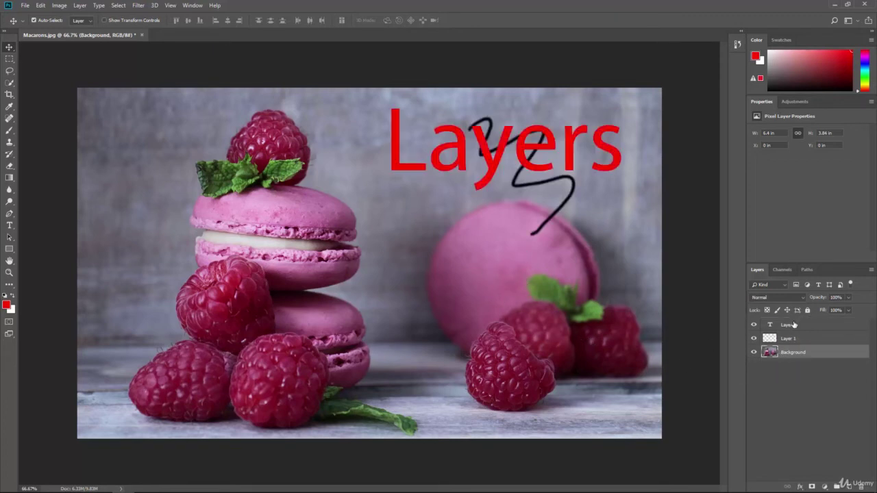
- Hide and reshow the Layers text layer and the Background layer in turn to examine the image without each
{"action": "left_click", "coordinate": [762, 329]}
{"action": "left_click", "coordinate": [754, 326]}
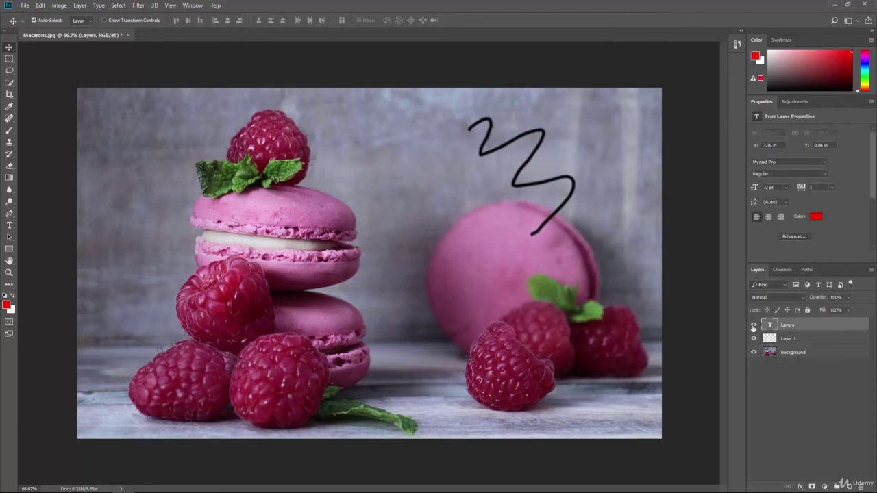
{"action": "left_click", "coordinate": [754, 326]}
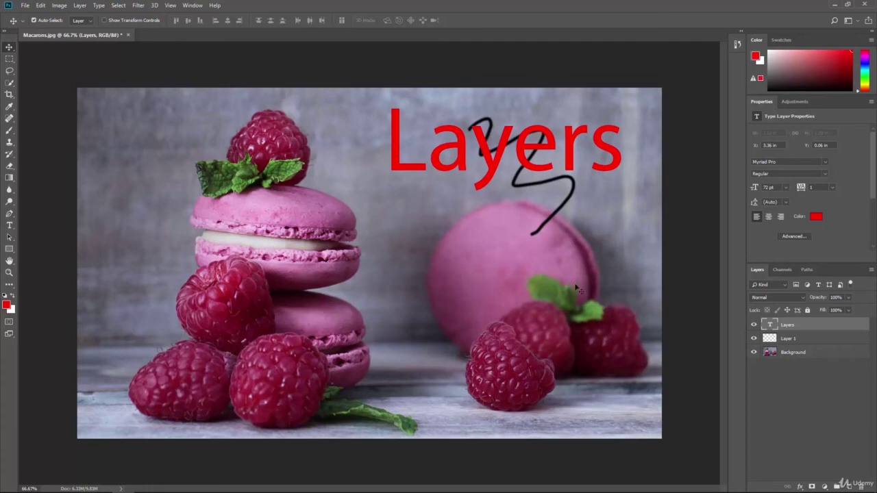
{"action": "left_click", "coordinate": [754, 352]}
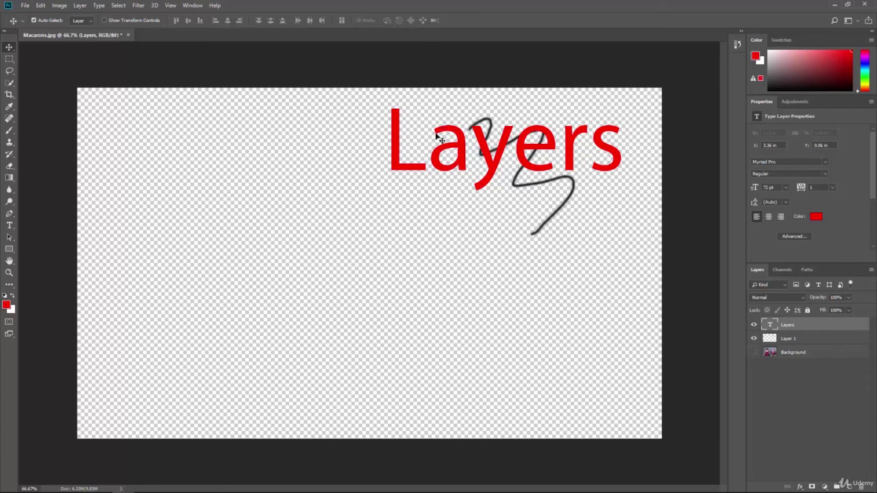
{"action": "left_click", "coordinate": [752, 353]}
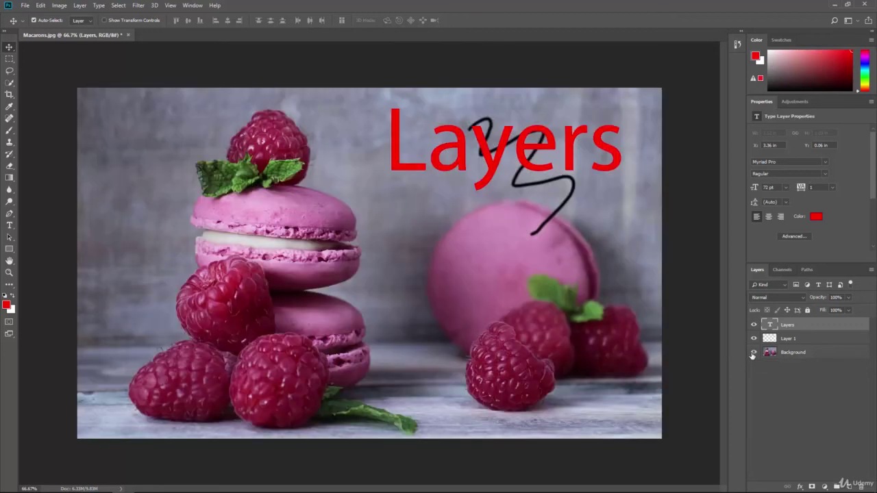
- Delete Layer 1 with the black brush squiggle from the layer stack
{"action": "left_click", "coordinate": [795, 340]}
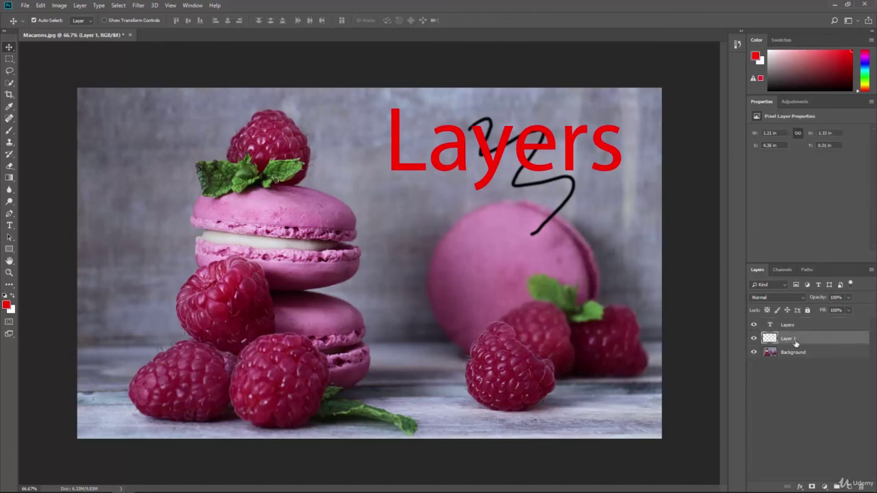
{"action": "left_click", "coordinate": [862, 487]}
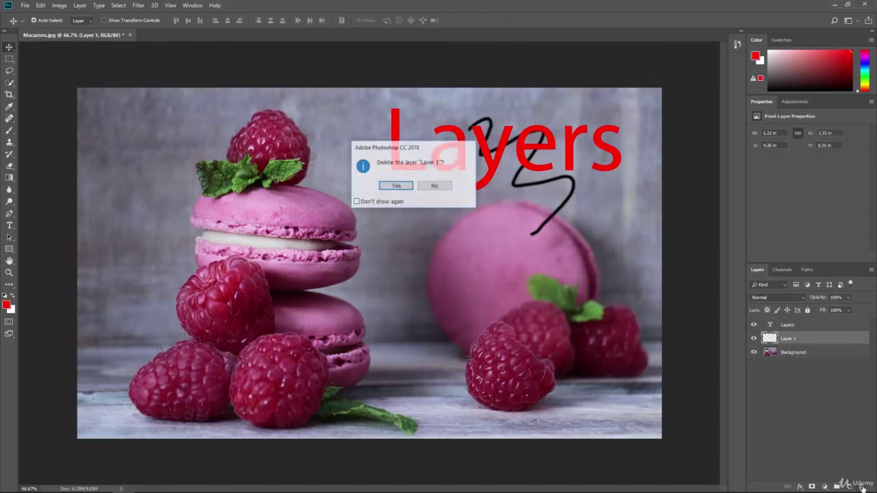
{"action": "left_click", "coordinate": [396, 187]}
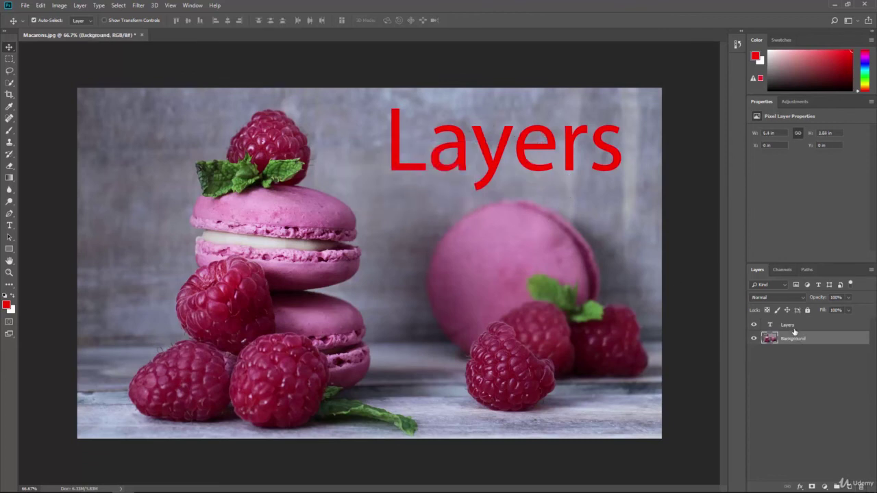
- Select the Layers text layer and review the commands available for it, including the merge and flatten options
{"action": "left_click", "coordinate": [791, 326]}
{"action": "right_click", "coordinate": [790, 327]}
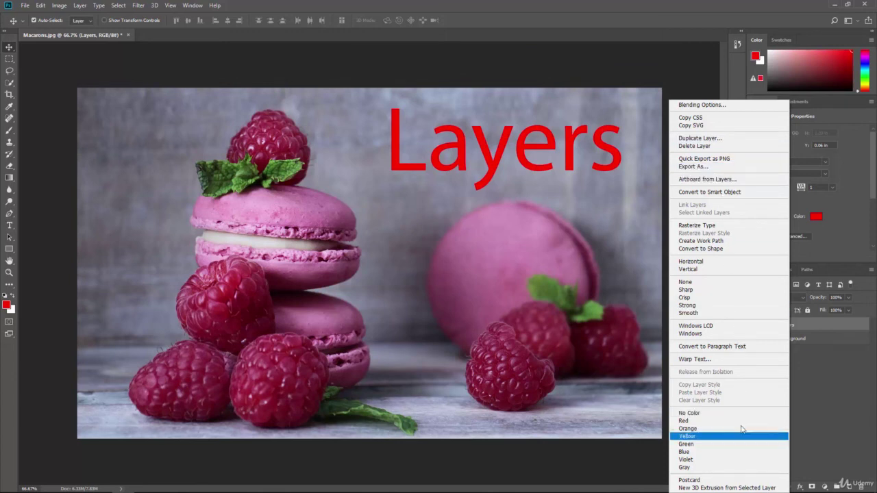
{"action": "left_click", "coordinate": [828, 385]}
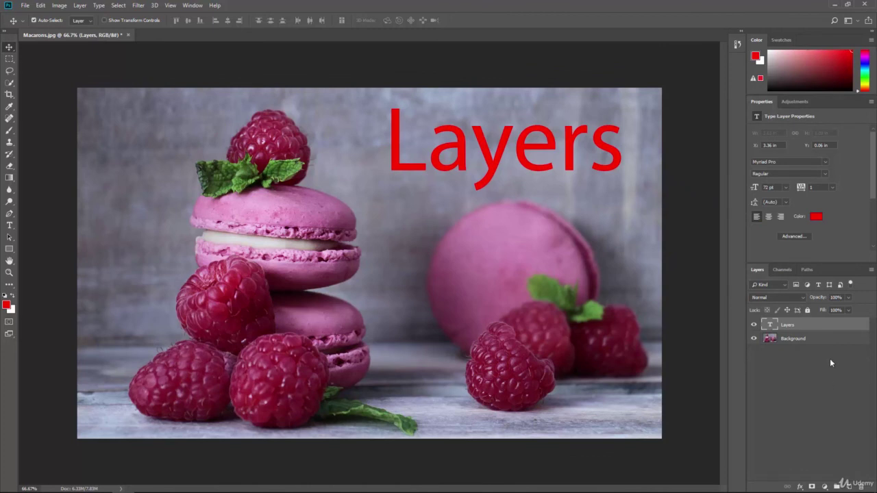
{"action": "left_click", "coordinate": [872, 271]}
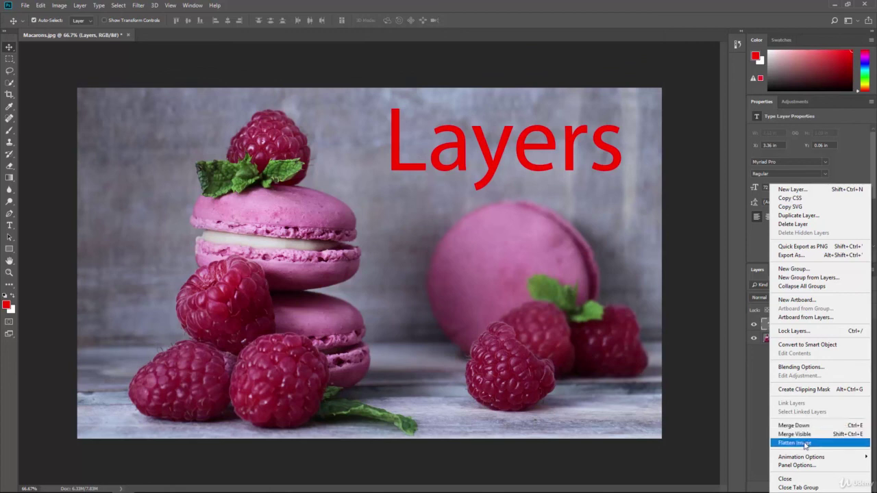
{"action": "left_click", "coordinate": [748, 381]}
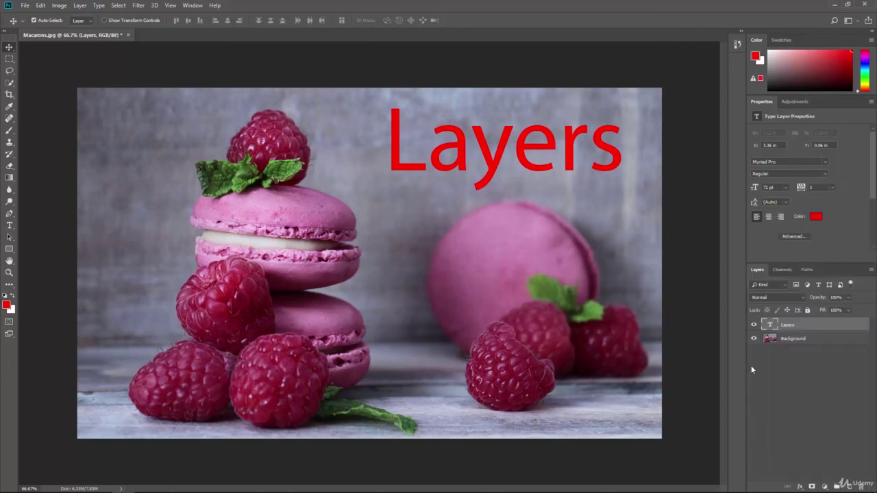